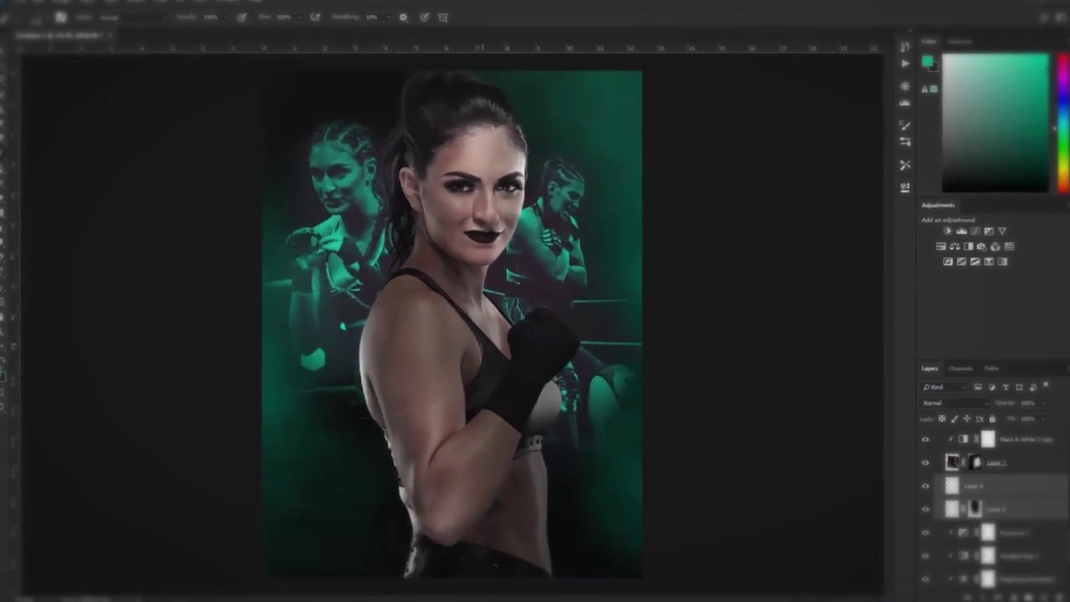
Zoom out to view the whole poster
key("ctrl+minus")
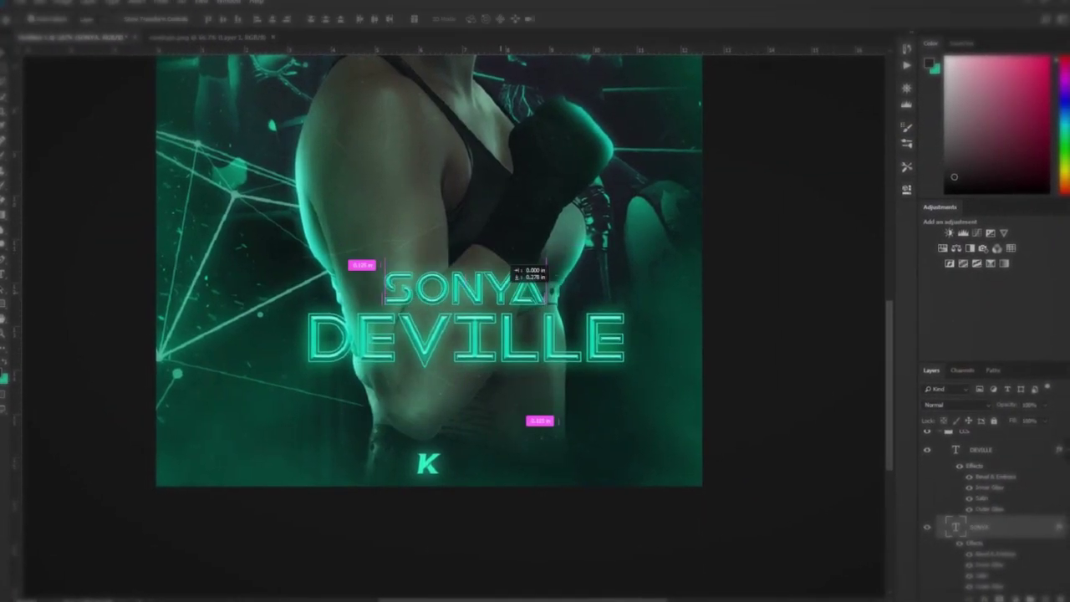
Tilt the copied DEVILLE text about 12 degrees and start a Camera Raw graduated filter
left_click_drag(222, 450, 232, 428)
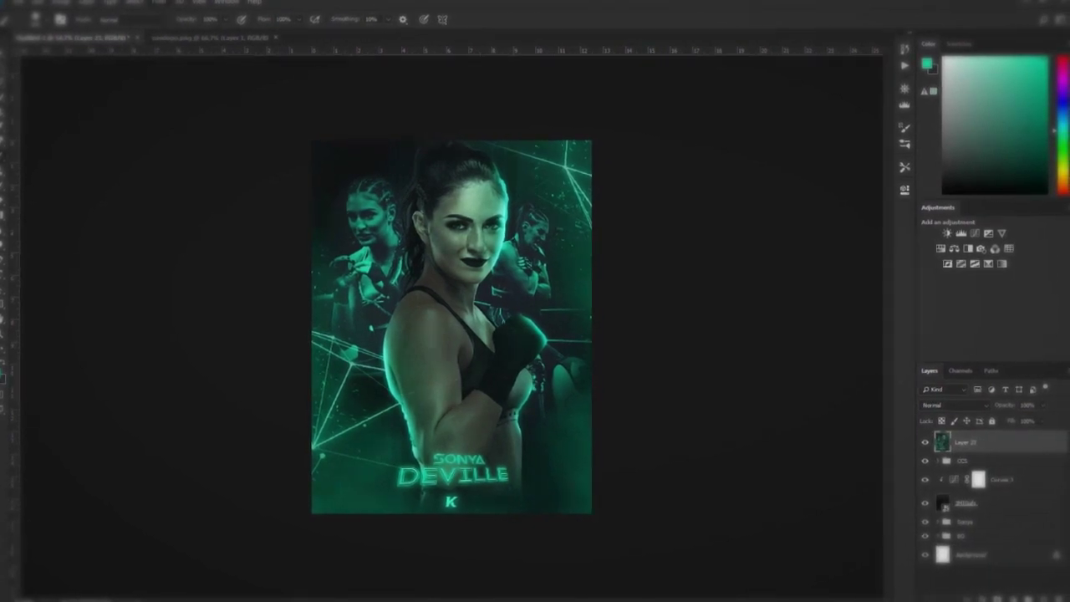
key("ctrl+shift+a")
key("g")
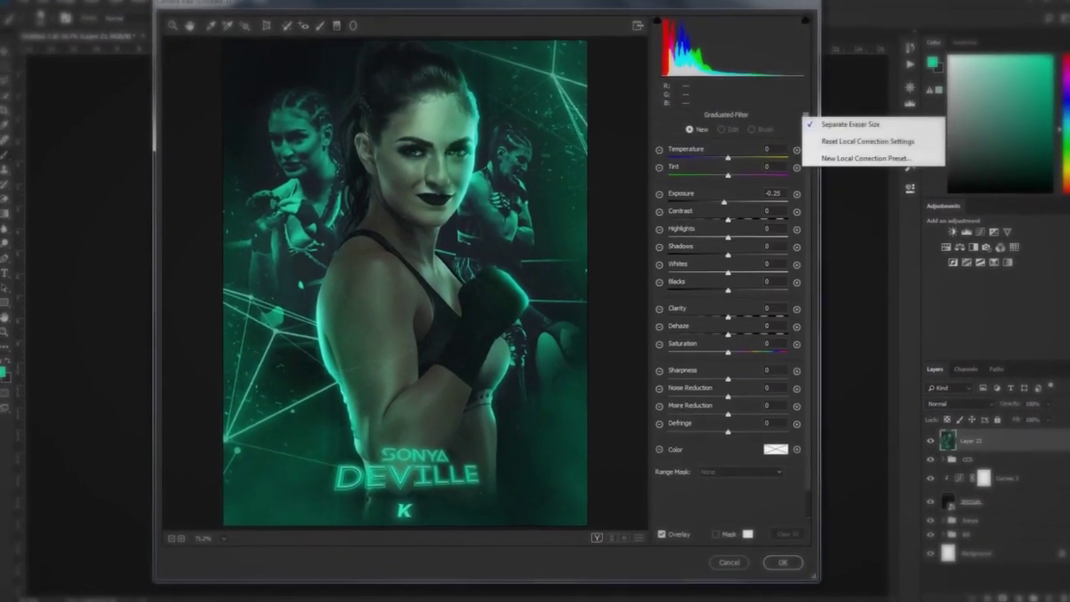